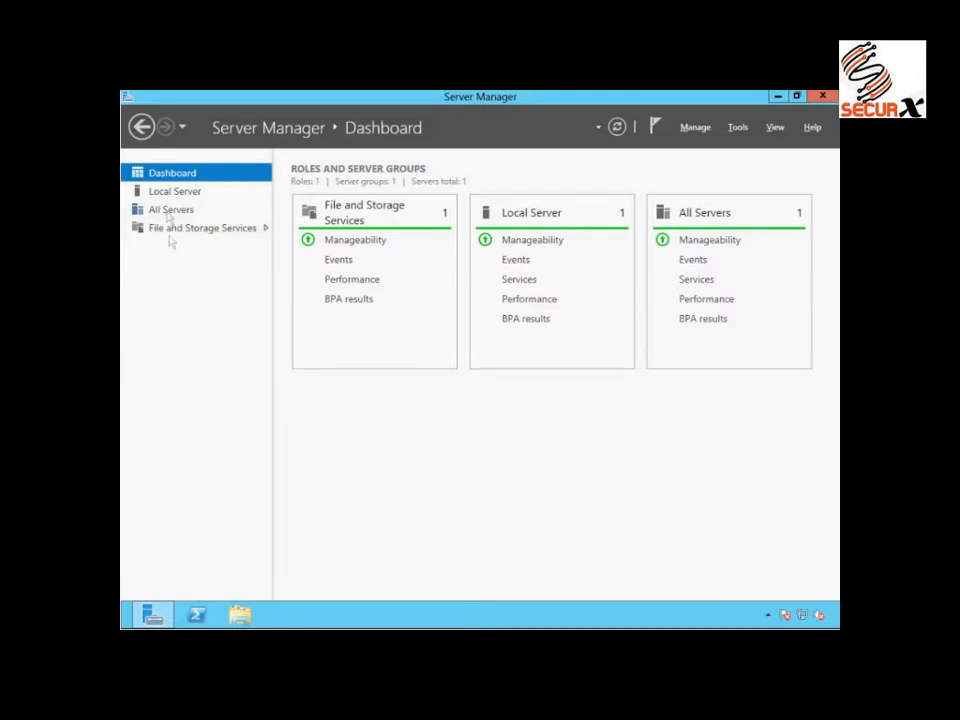
- Examine the local server's computer name and workgroup membership settings, leaving them as they are
left_click(168, 193)
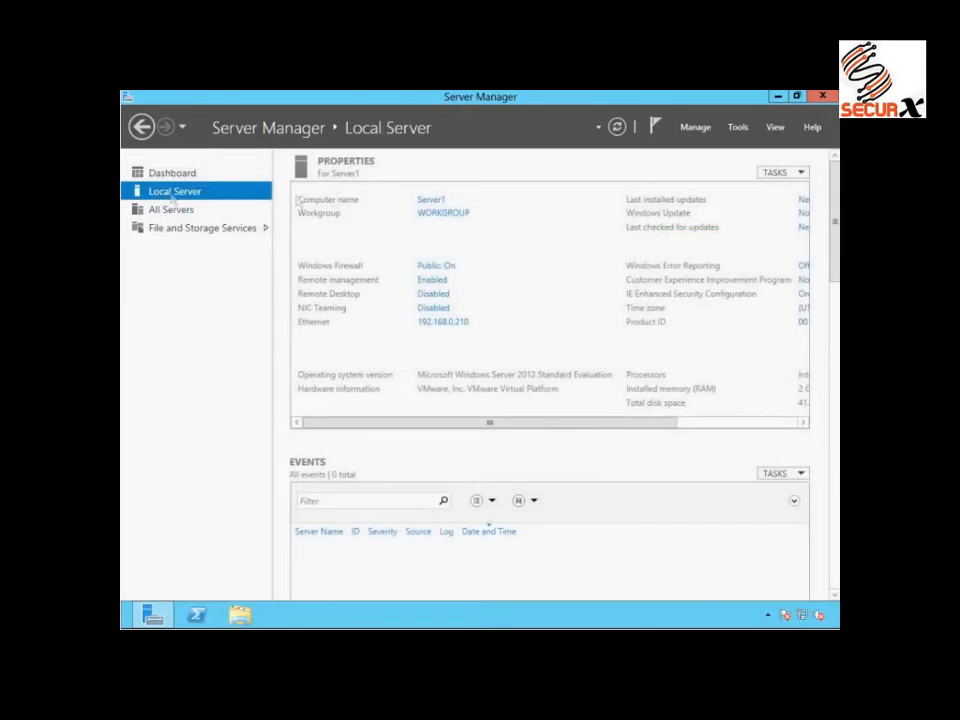
left_click(427, 199)
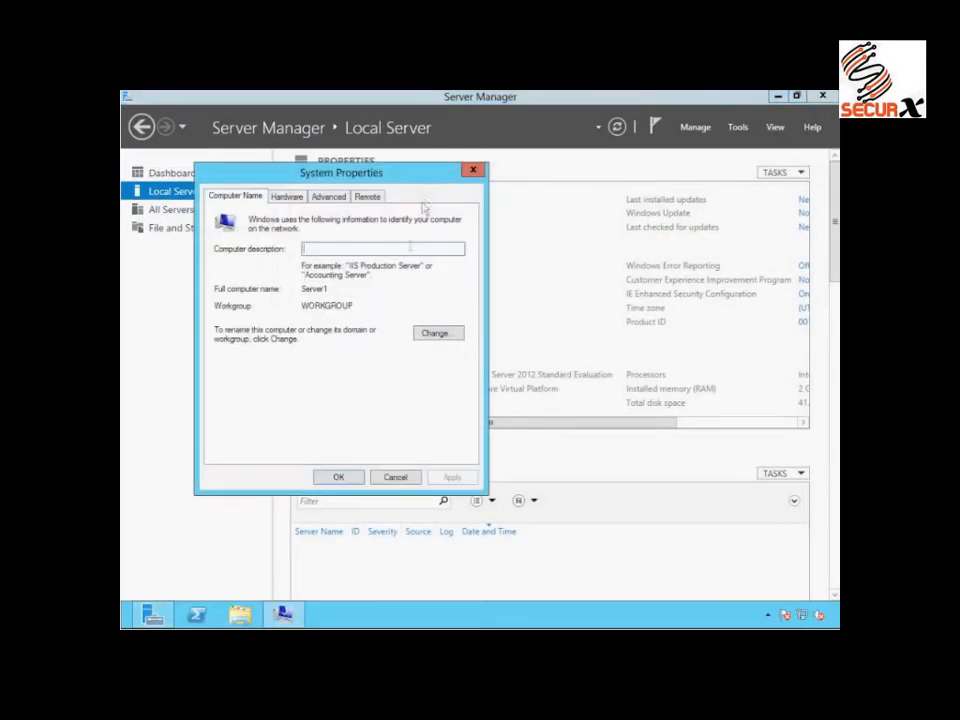
left_click(432, 334)
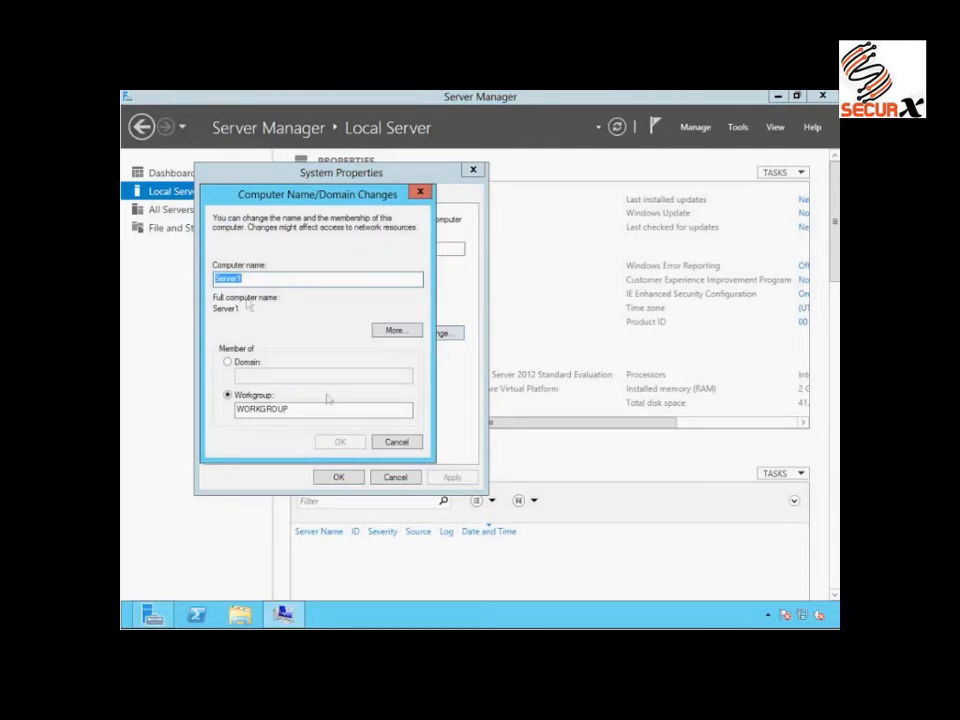
left_click(394, 441)
left_click(397, 477)
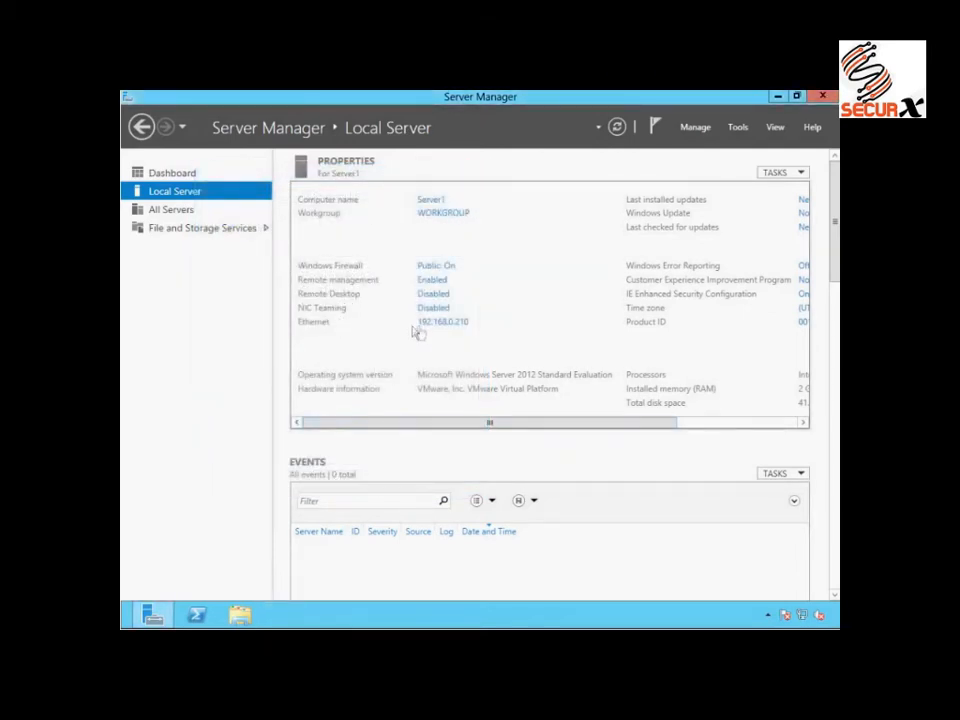
- Examine the Ethernet adapter's IPv4 address, subnet mask, gateway and DNS settings, and close its properties
left_click(427, 323)
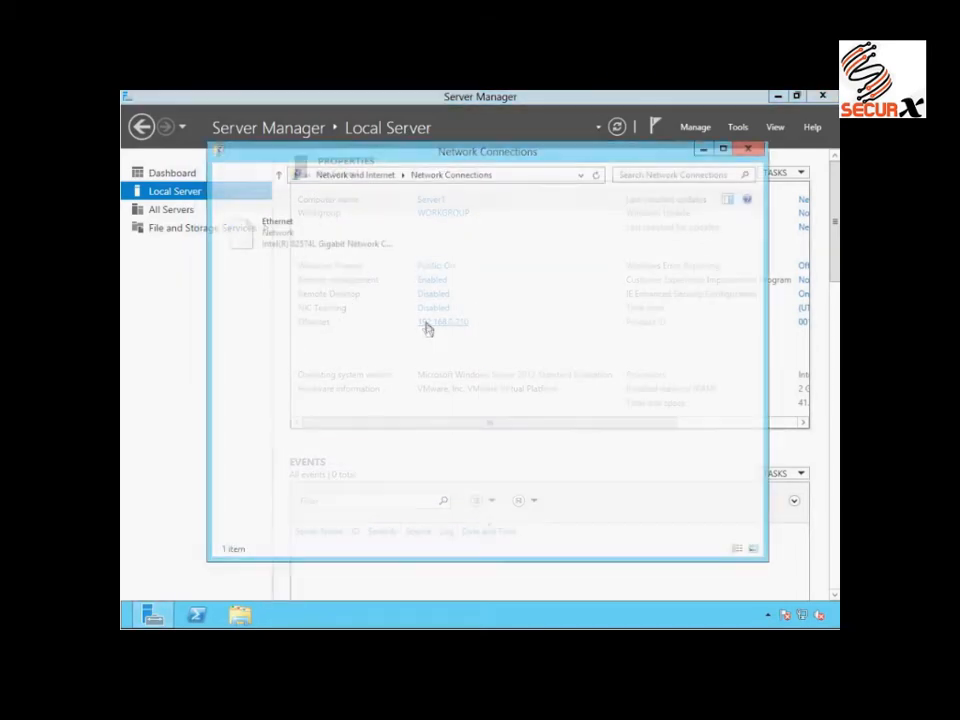
right_click(272, 246)
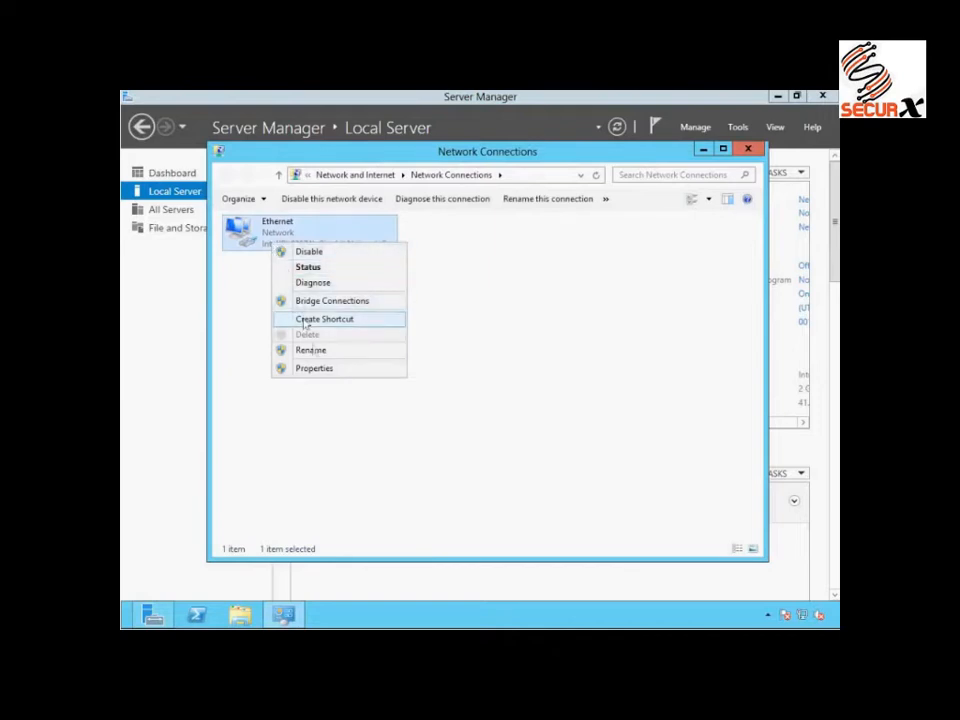
left_click(316, 369)
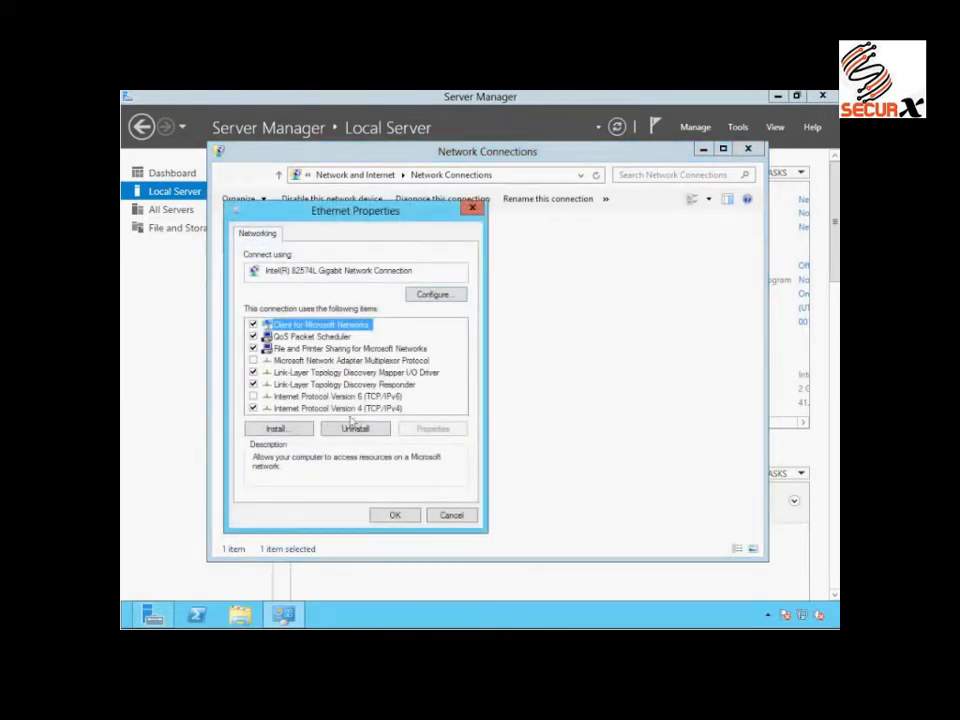
left_click(310, 408)
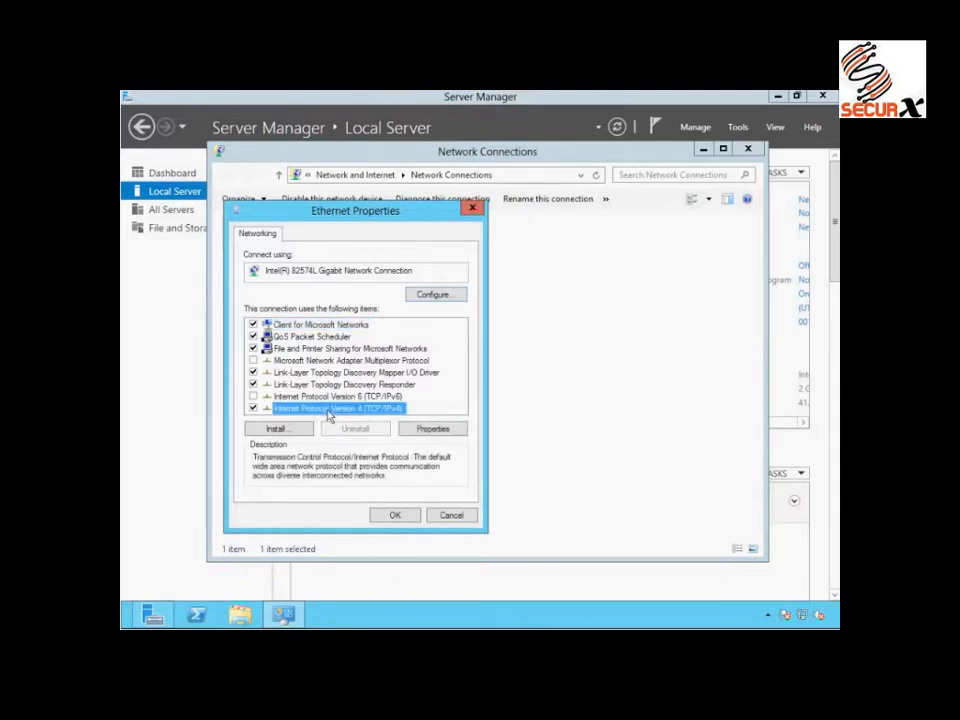
left_click(411, 432)
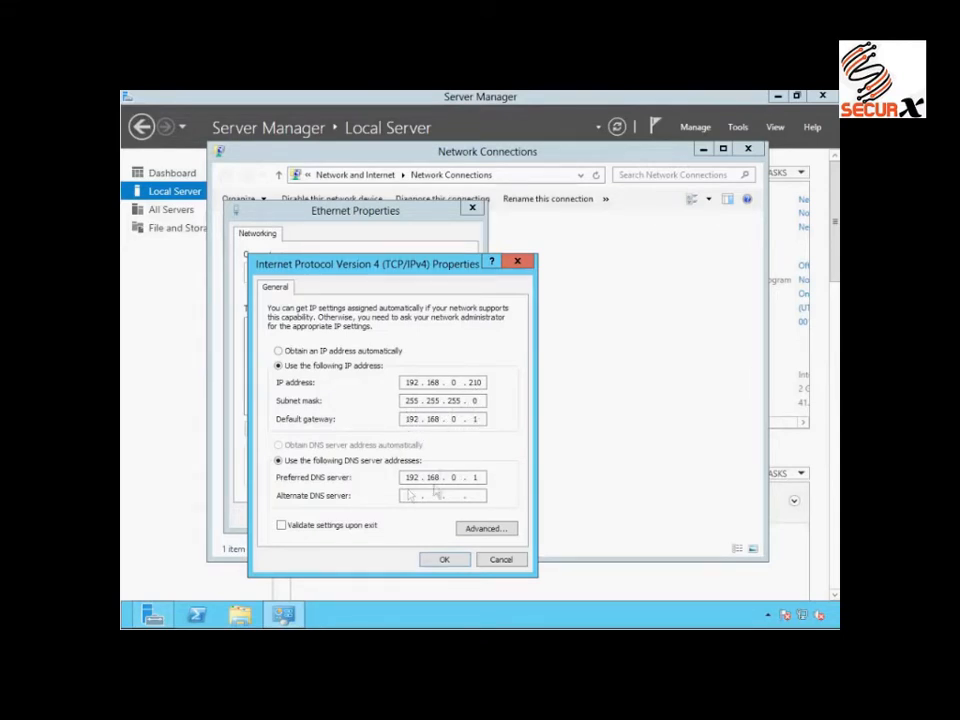
left_click(448, 560)
left_click(395, 516)
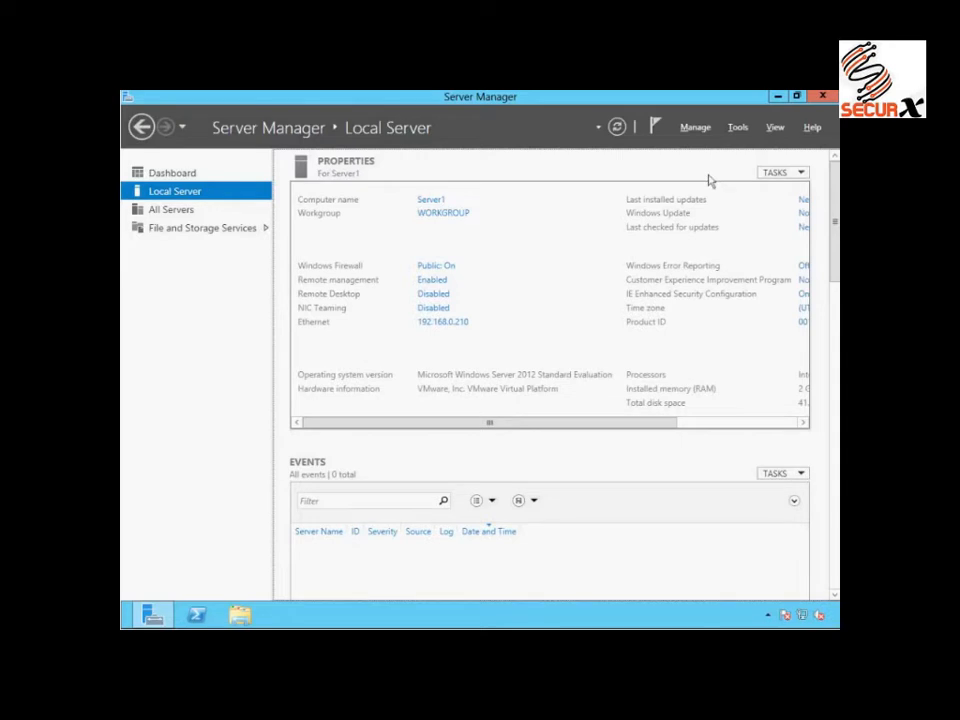
- Start adding roles and features with a role-based or feature-based installation on Server1 from the server pool
left_click(697, 130)
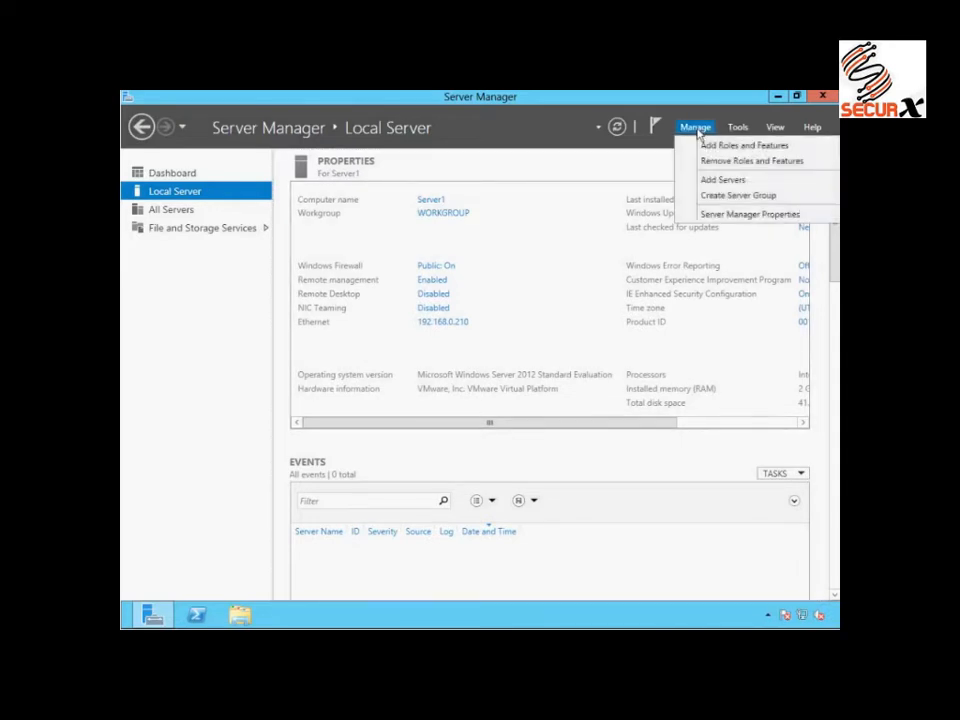
left_click(710, 150)
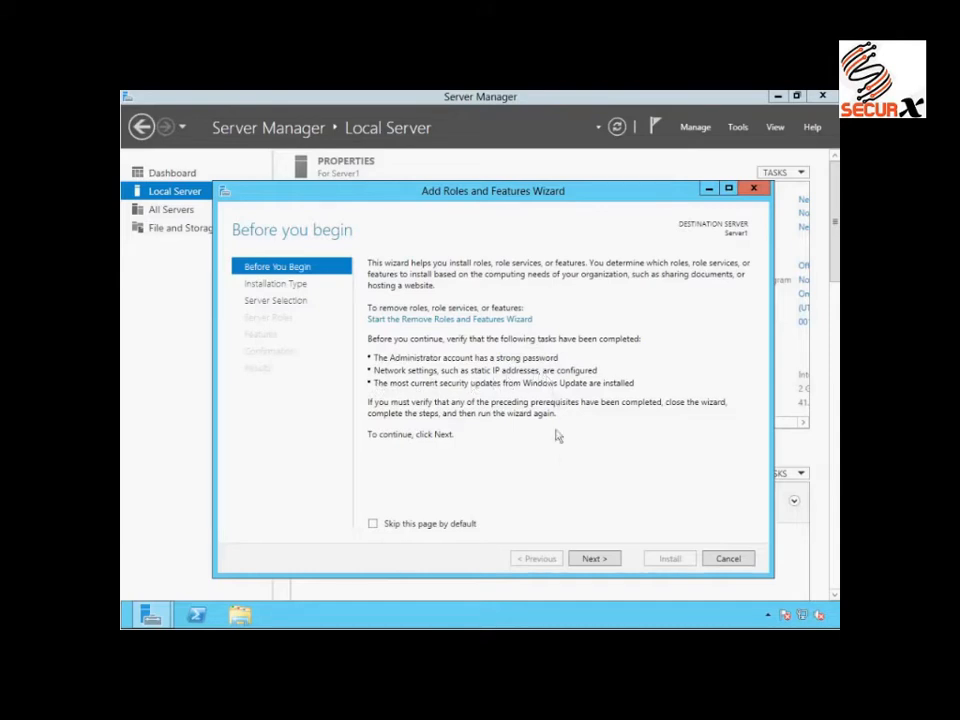
left_click(594, 558)
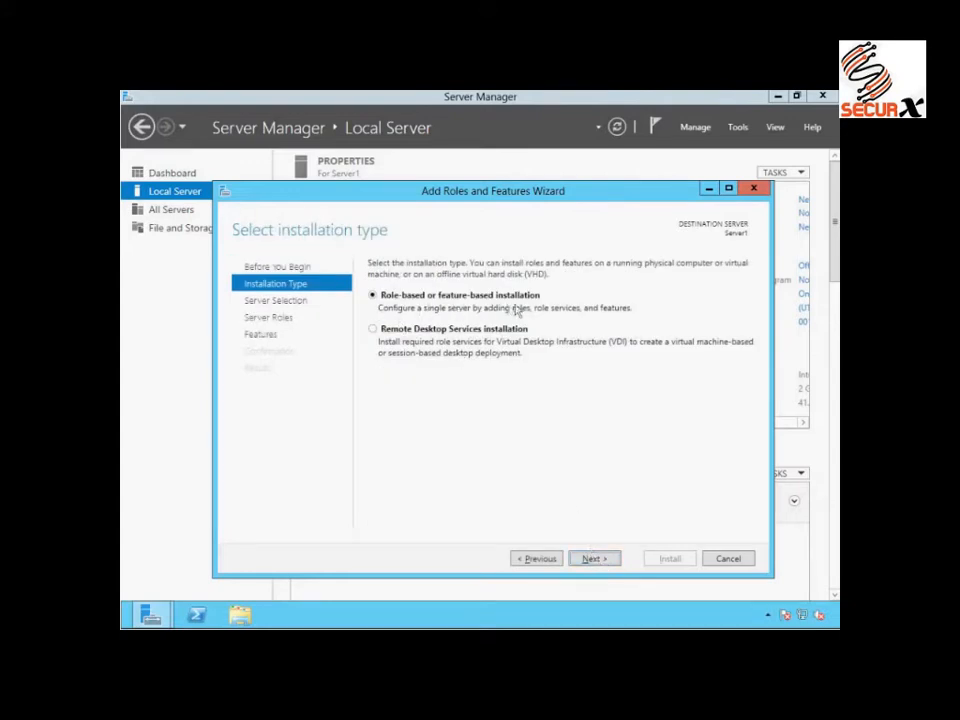
left_click(594, 559)
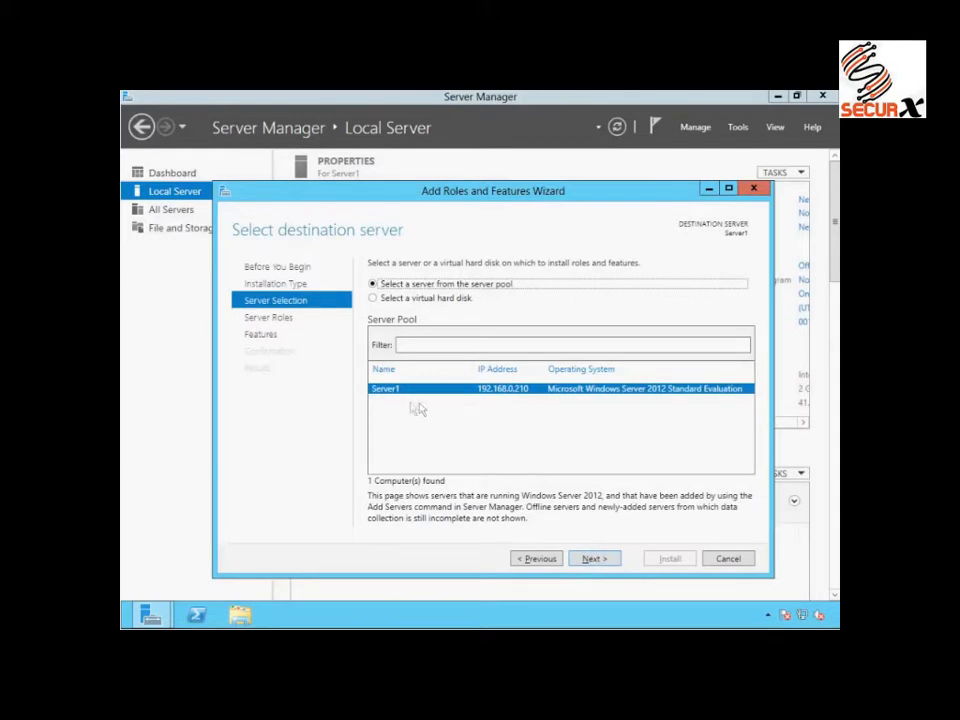
left_click(595, 559)
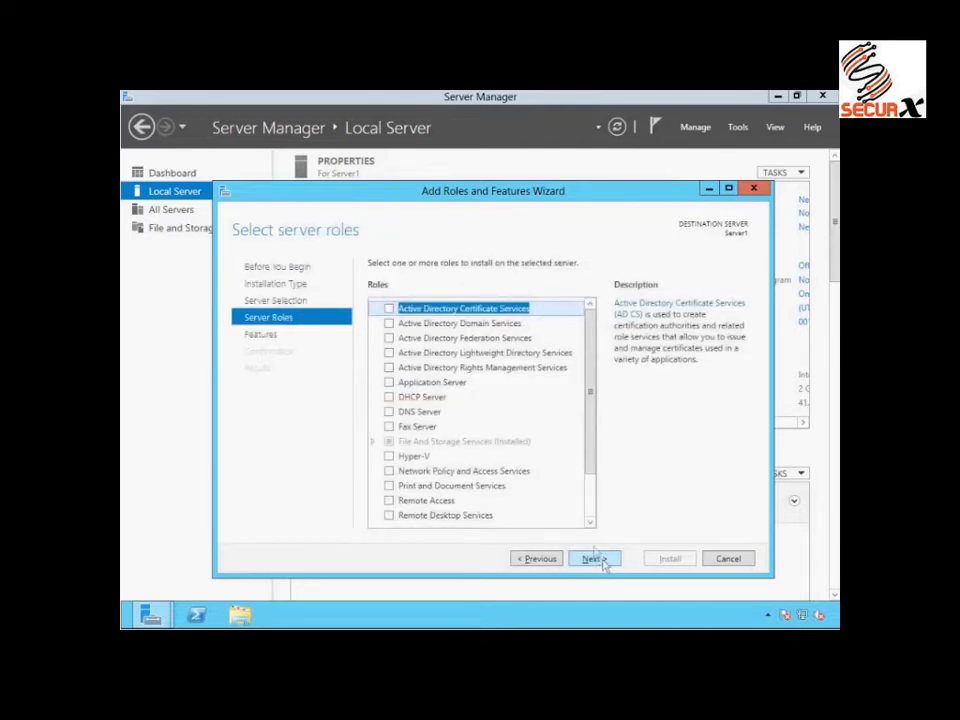
- Select the Active Directory Domain Services role with its required features and management tools, keeping the default feature selection
left_click(389, 323)
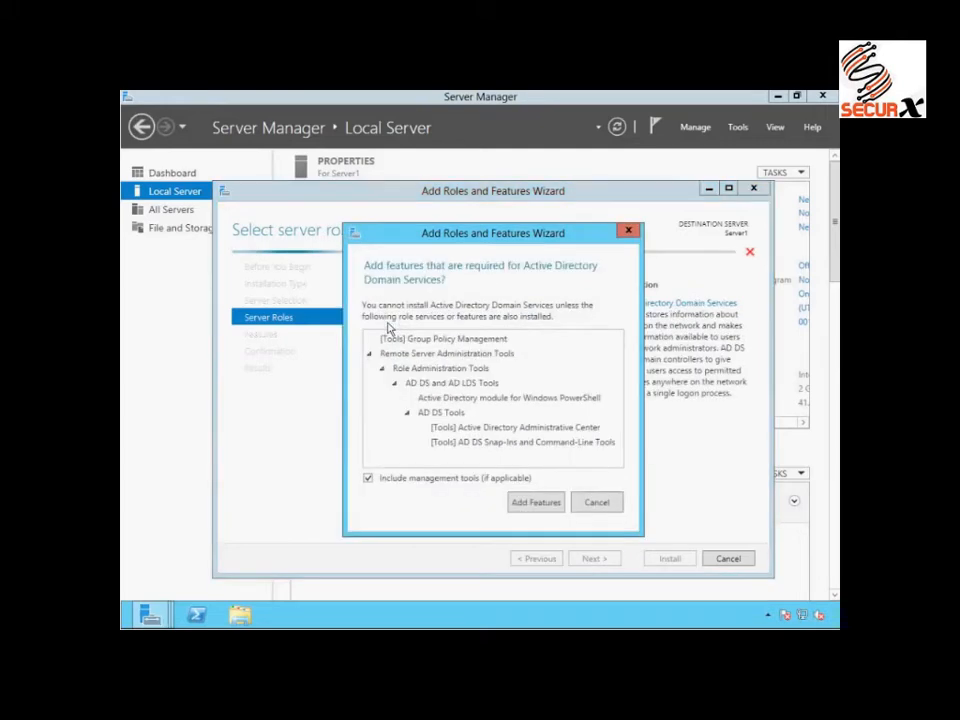
left_click(534, 509)
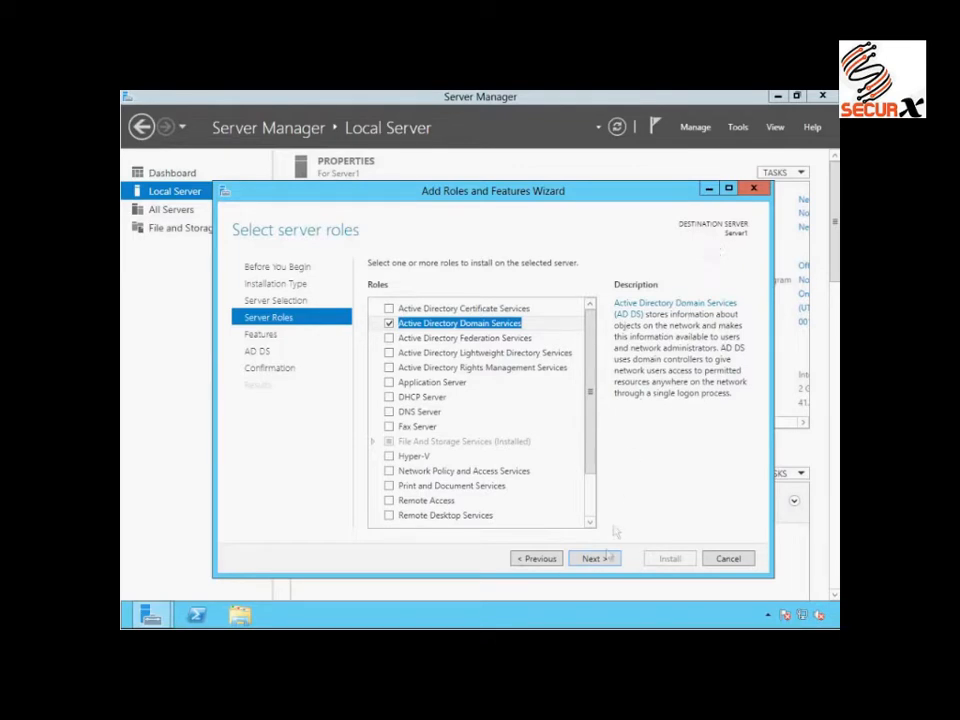
left_click(603, 566)
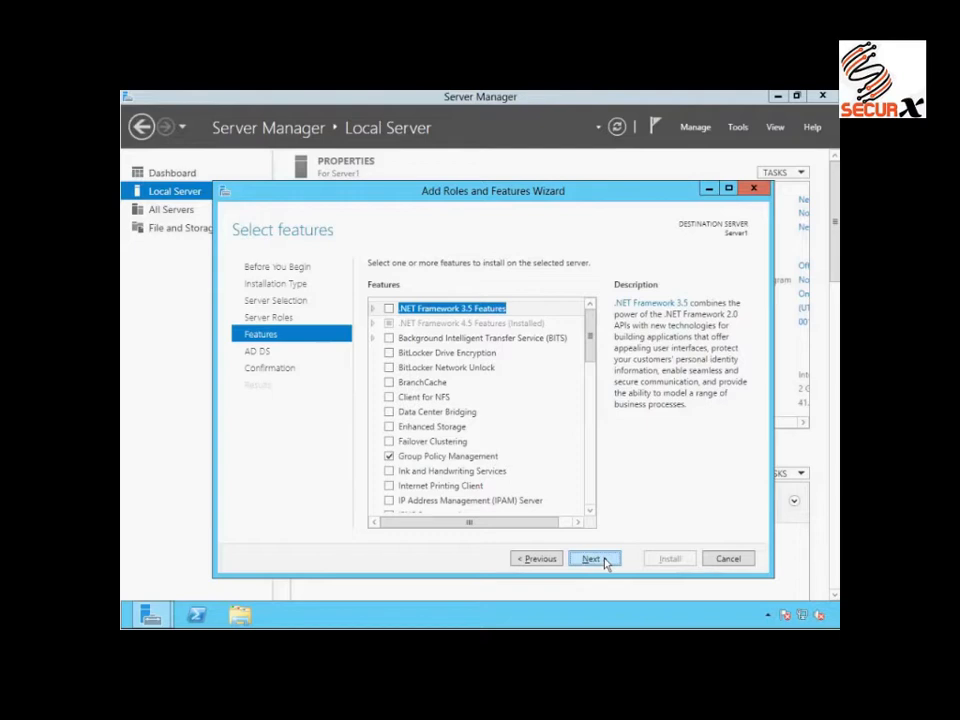
left_click(603, 562)
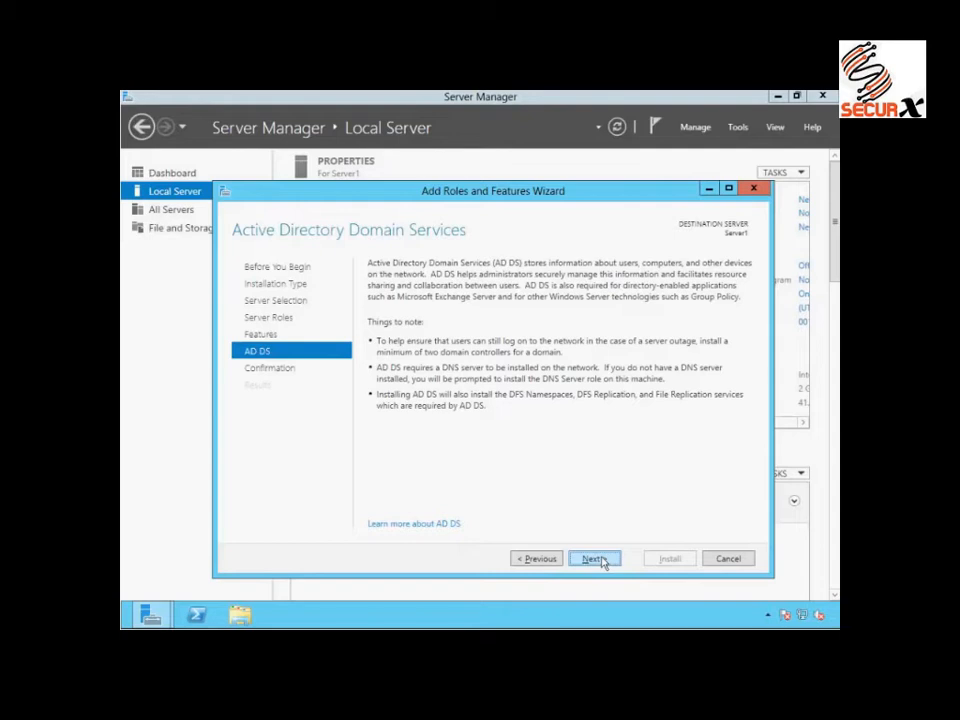
left_click(596, 559)
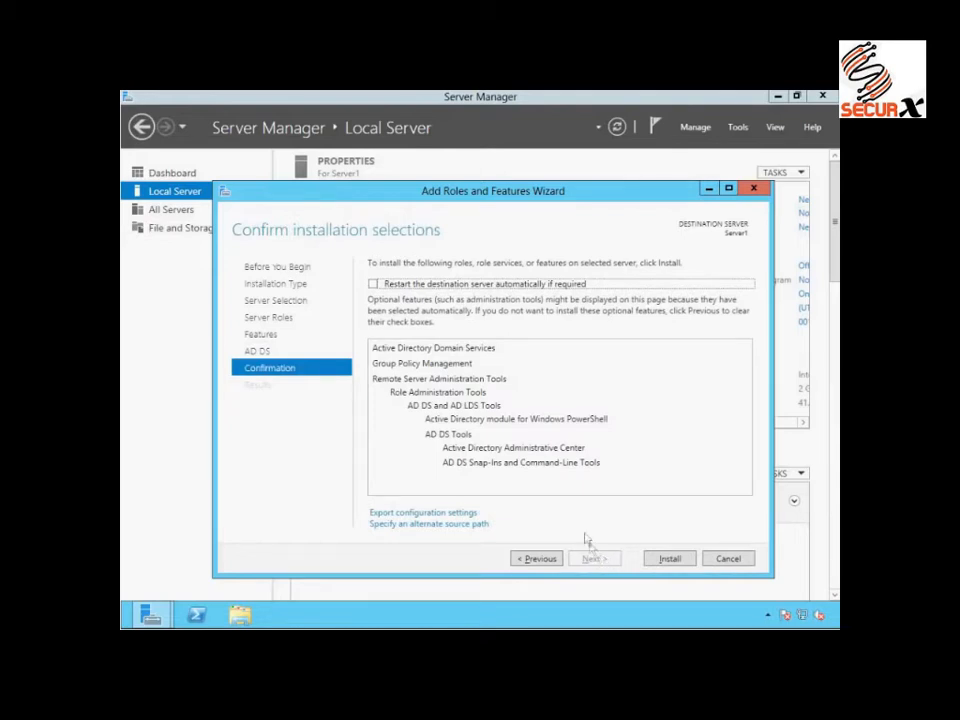
- Allow the destination server to restart automatically if required, install the selected role, and close the wizard
left_click(376, 285)
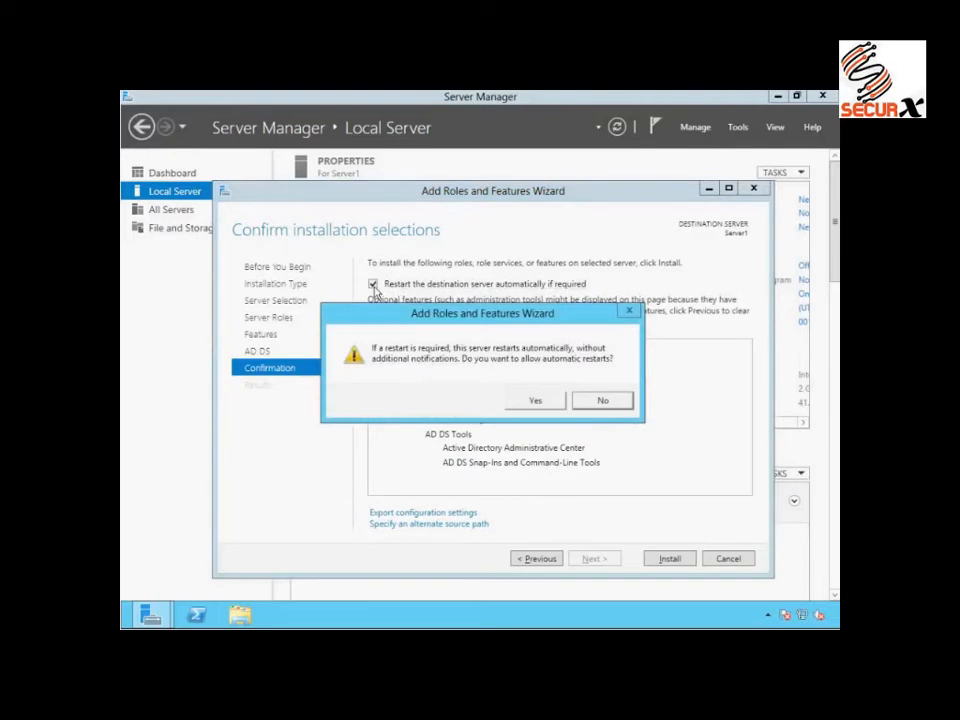
left_click(537, 401)
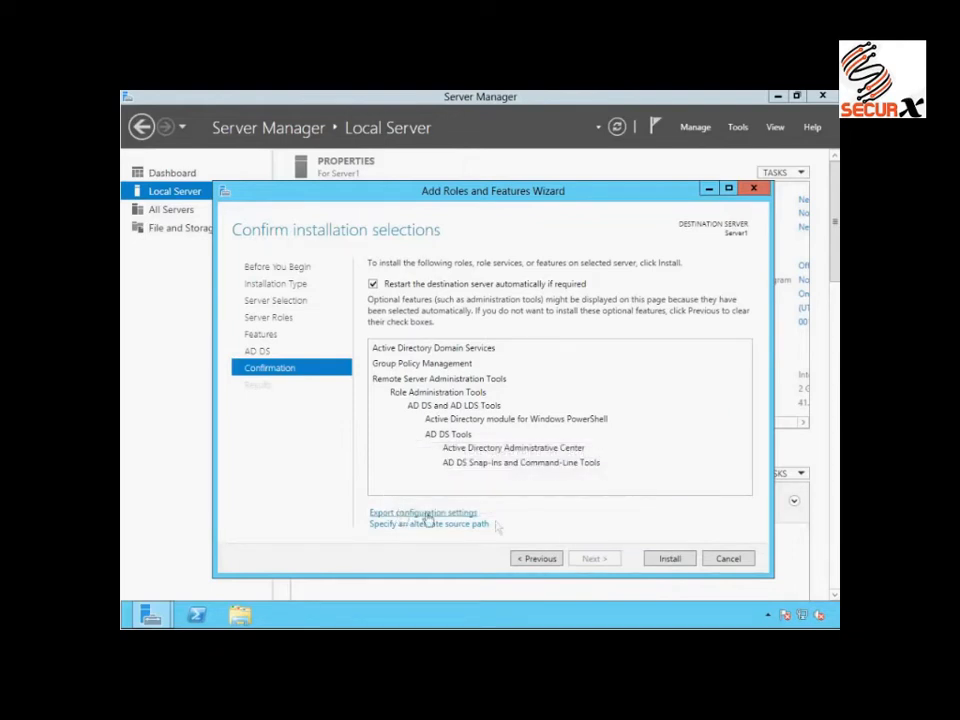
left_click(670, 560)
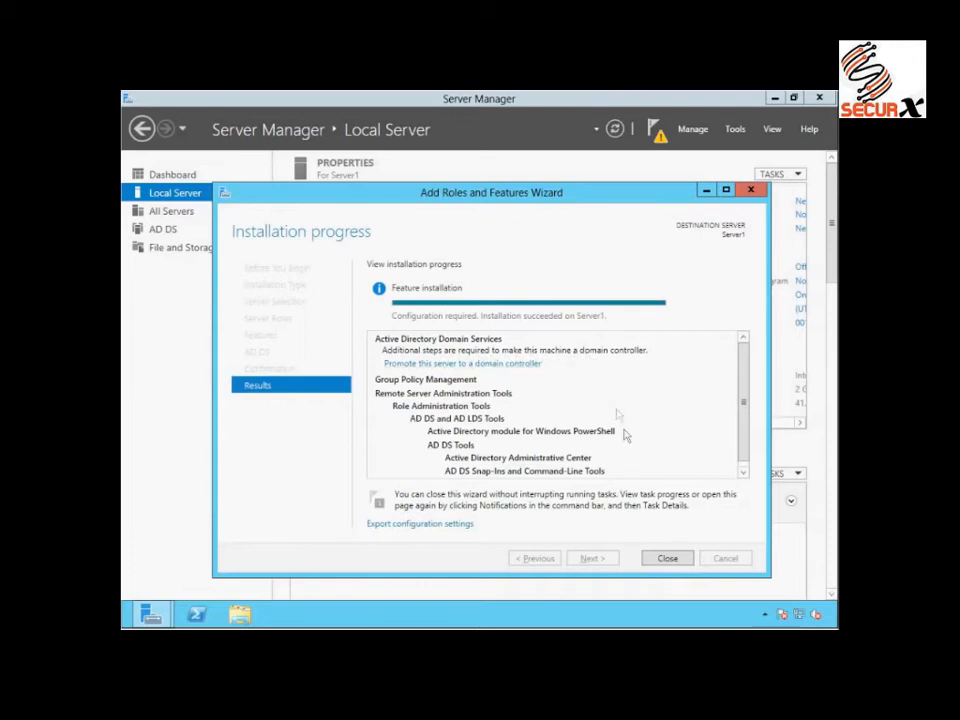
left_click(670, 559)
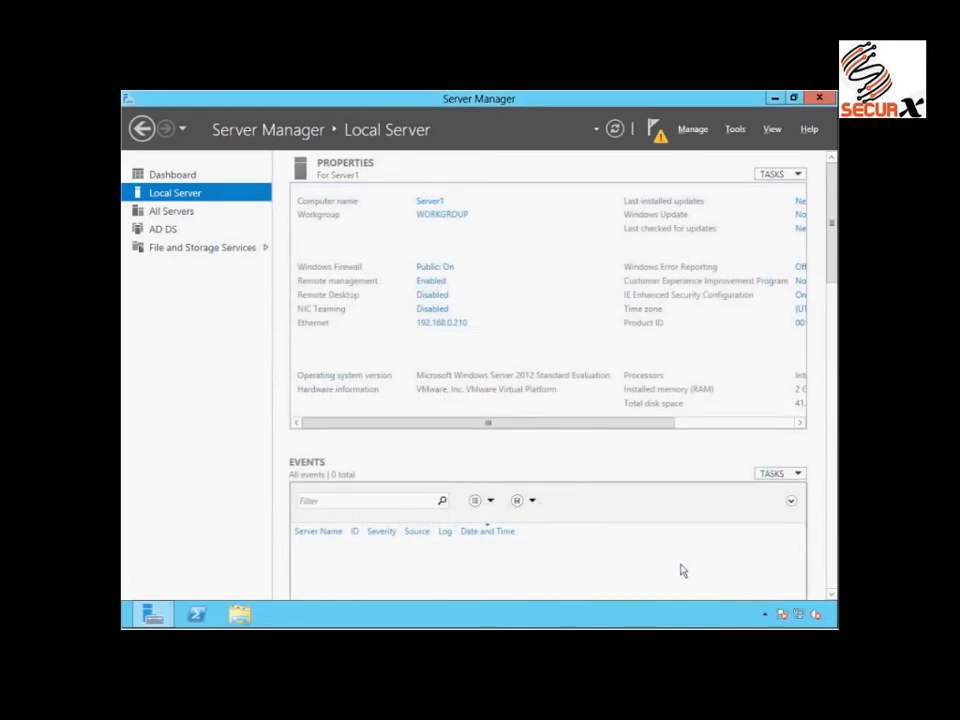
- Begin promoting the server to a domain controller in a new forest with the root domain name ittaster.local
left_click(655, 143)
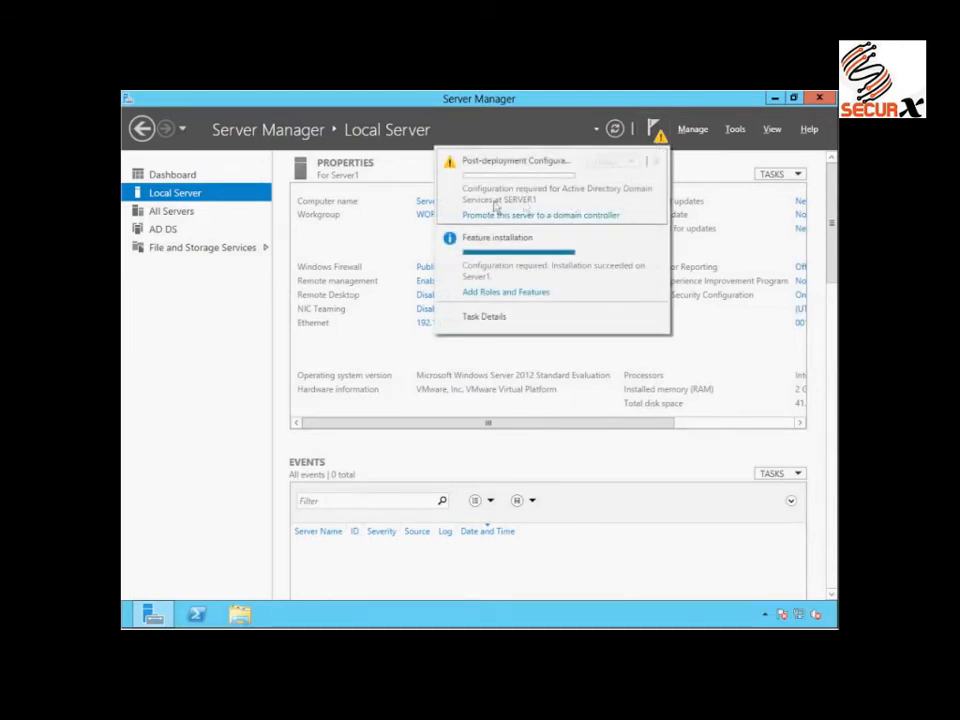
left_click(543, 217)
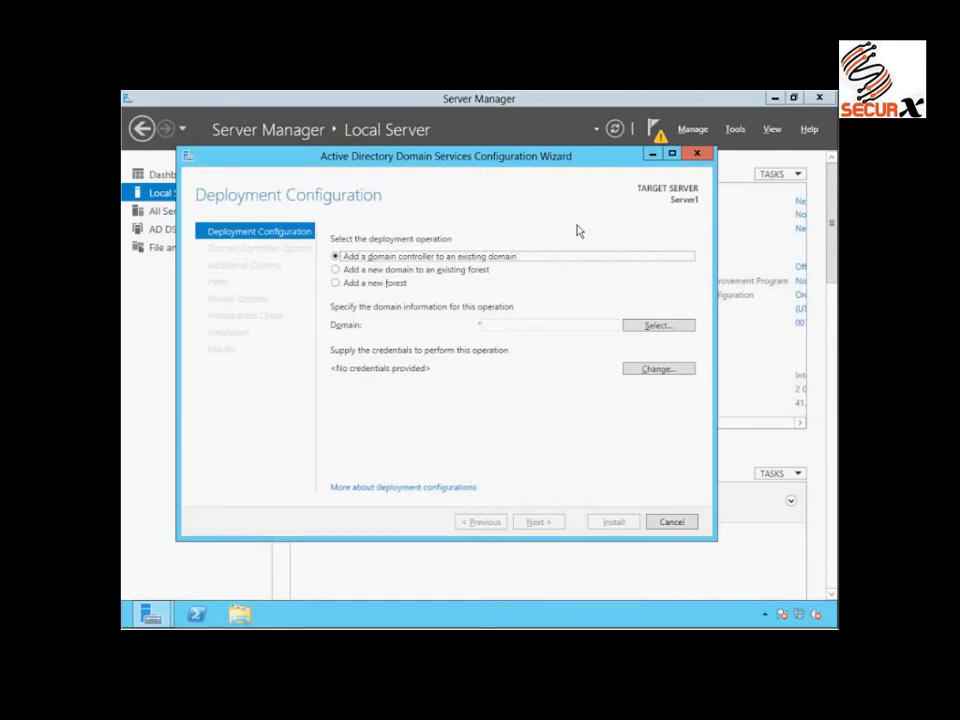
left_click(336, 284)
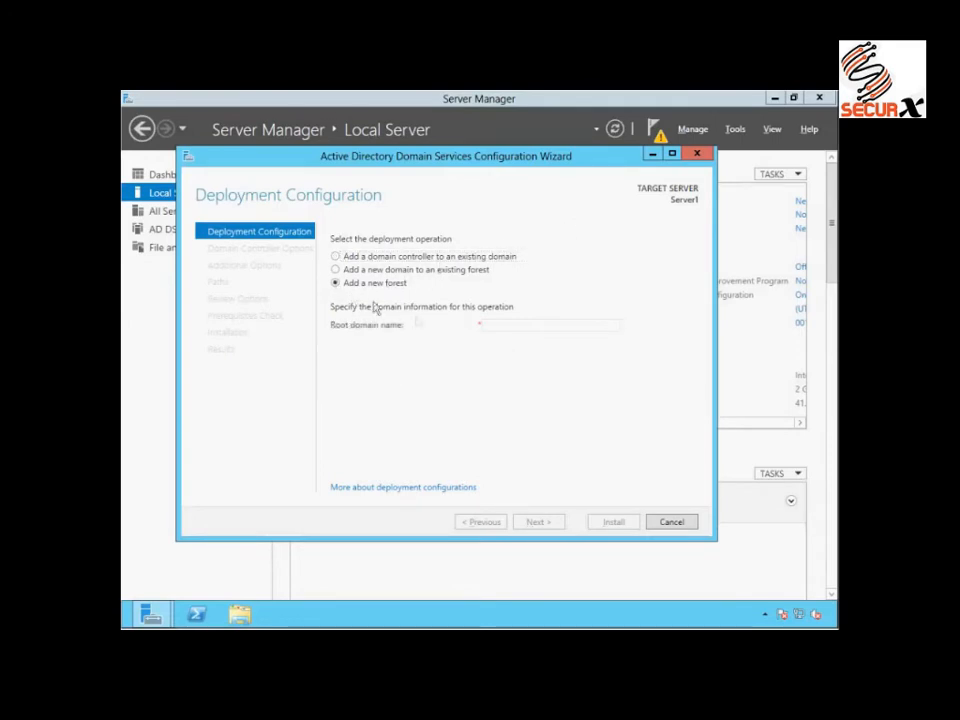
left_click(494, 327)
type("ittaster")
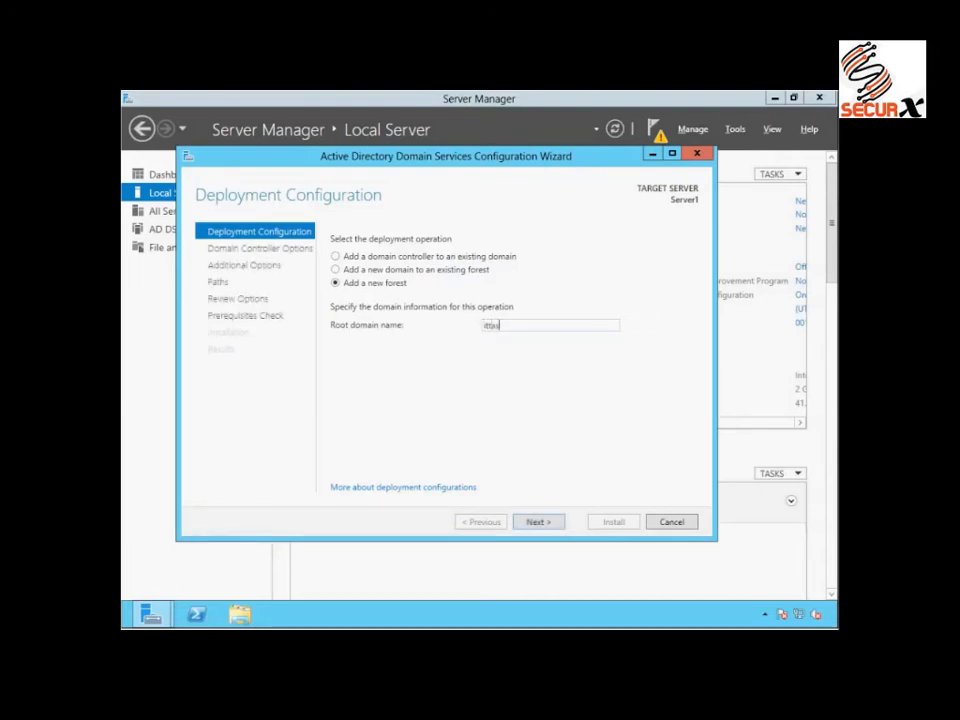
type(".local")
left_click(539, 524)
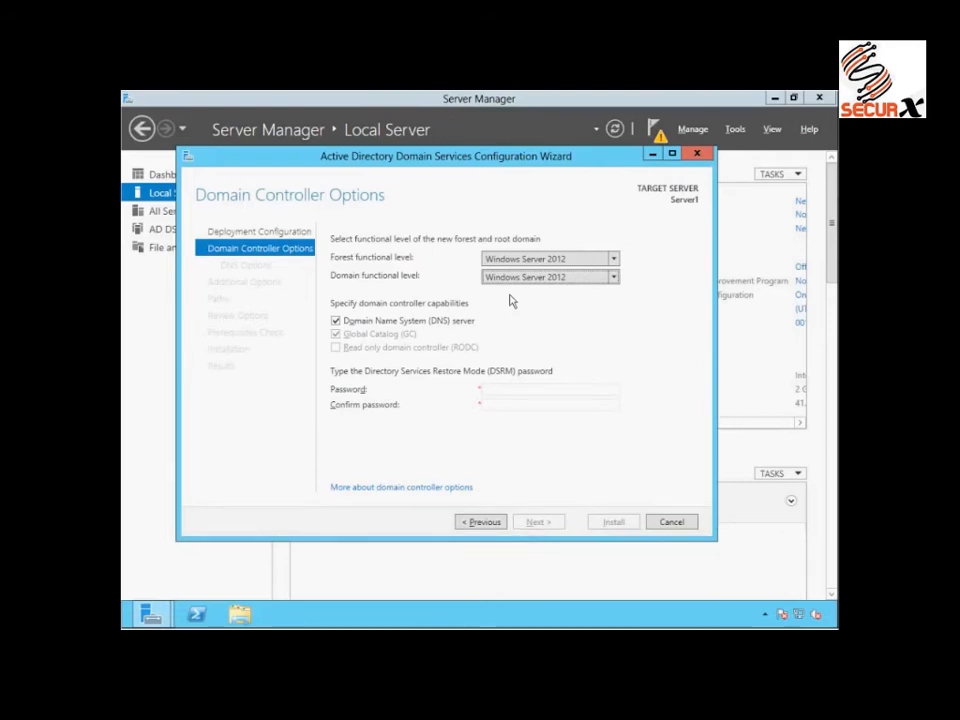
- Check the available forest and domain functional levels, keeping Windows Server 2012 for both
left_click(614, 259)
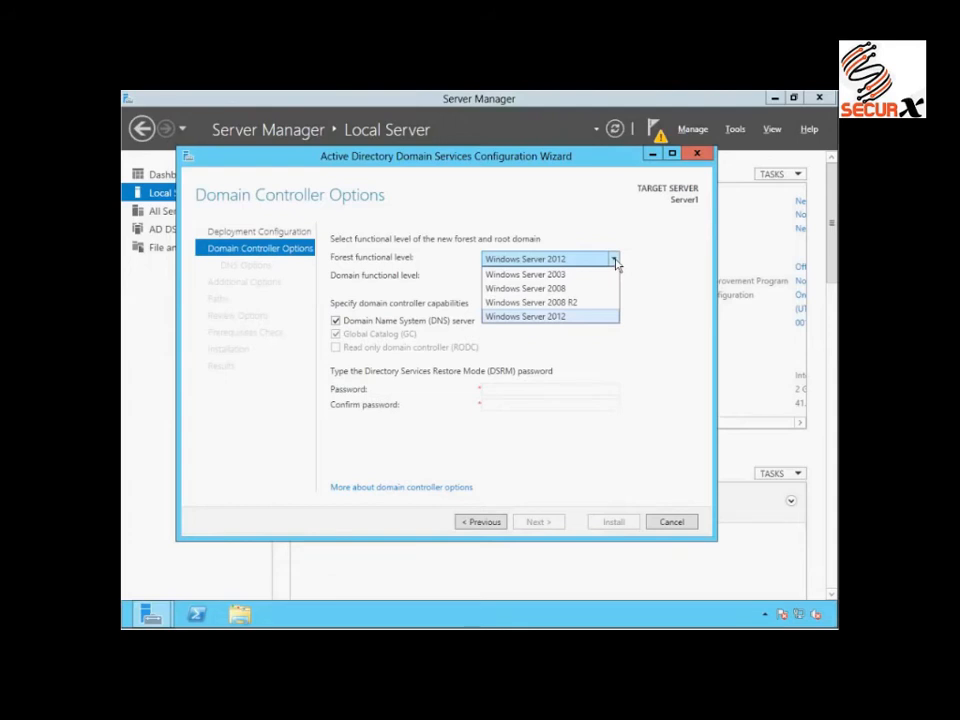
left_click(638, 318)
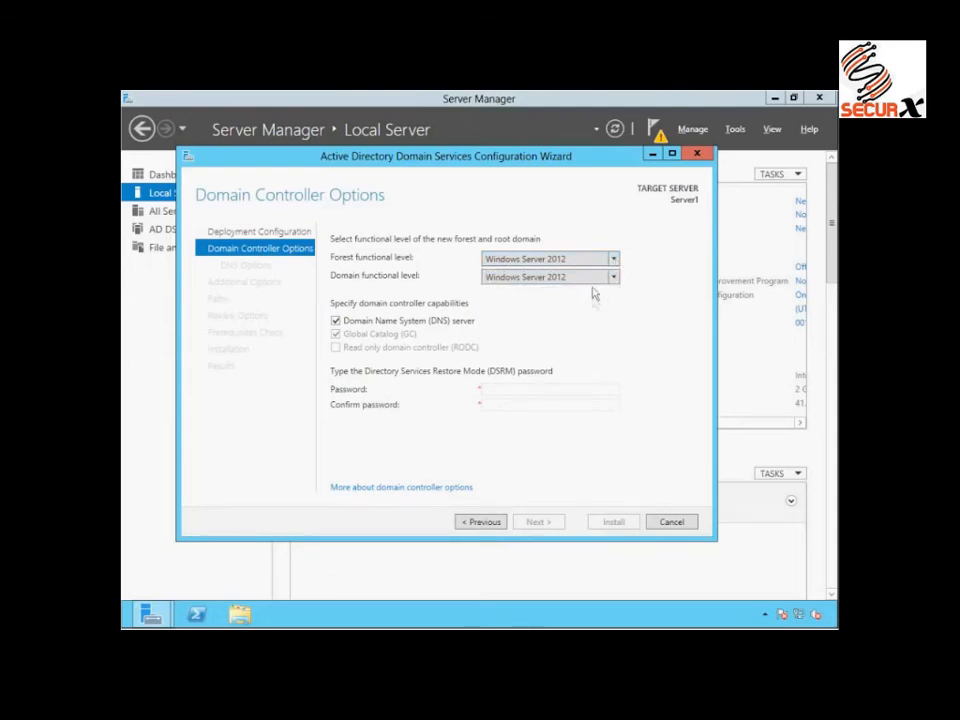
left_click(612, 280)
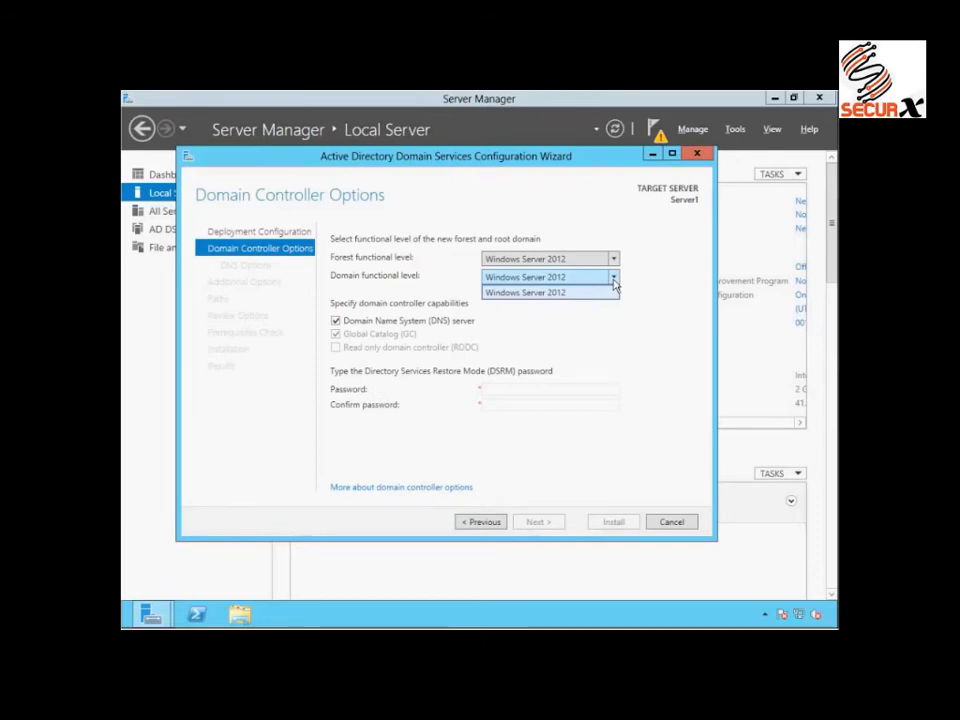
left_click(620, 325)
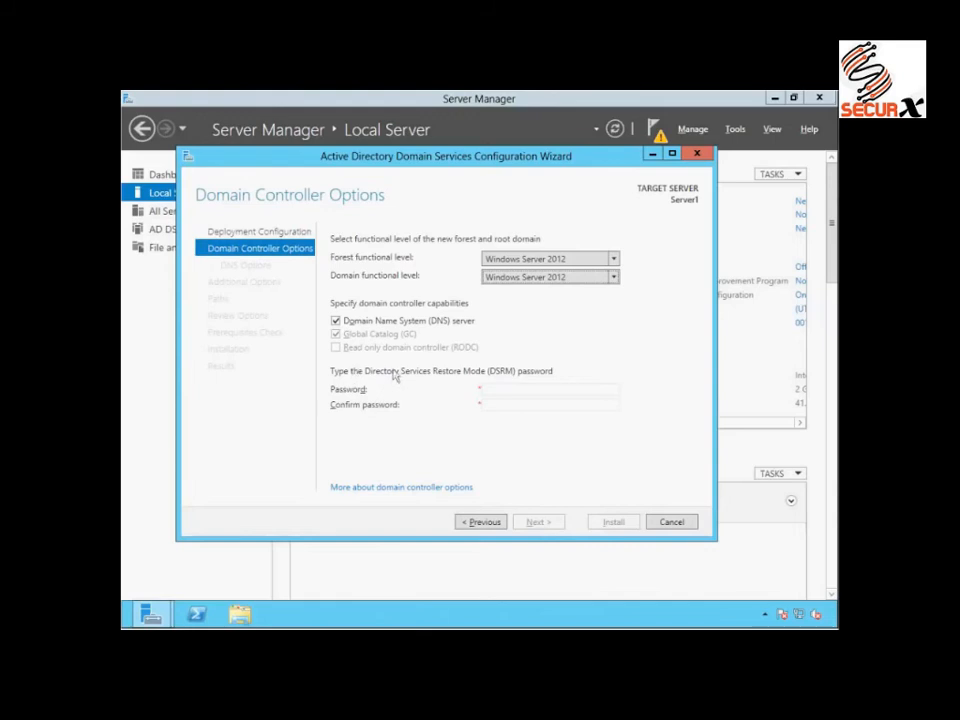
- Enter and confirm the Directory Services Restore Mode password, keeping the DNS server capability, and continue to the DNS options
left_click(494, 389)
type("Password123!@•••••••••••")
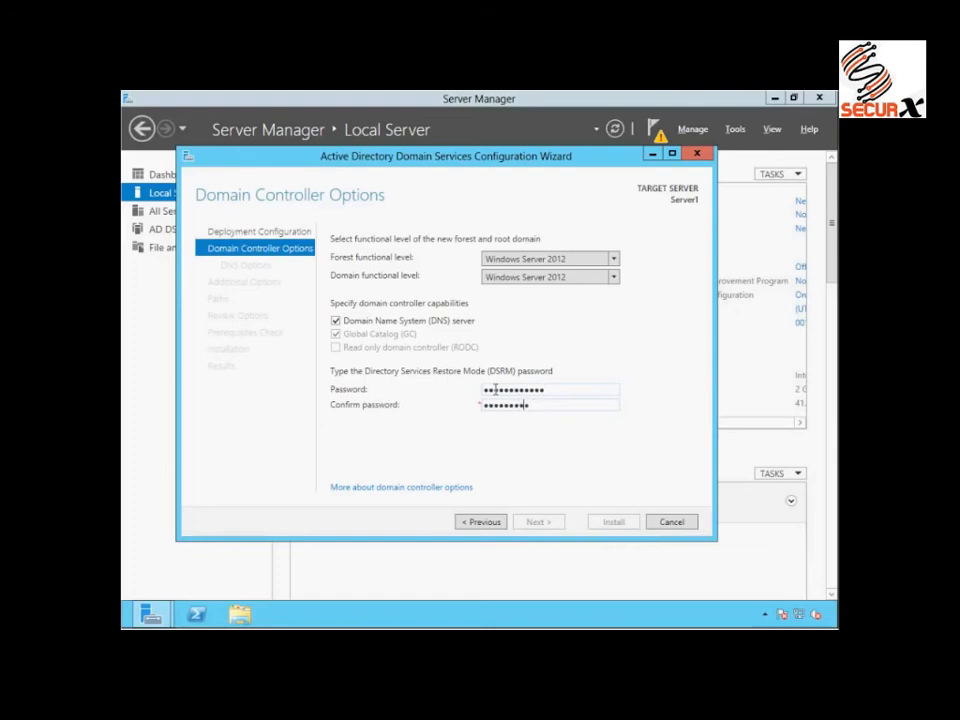
type("@")
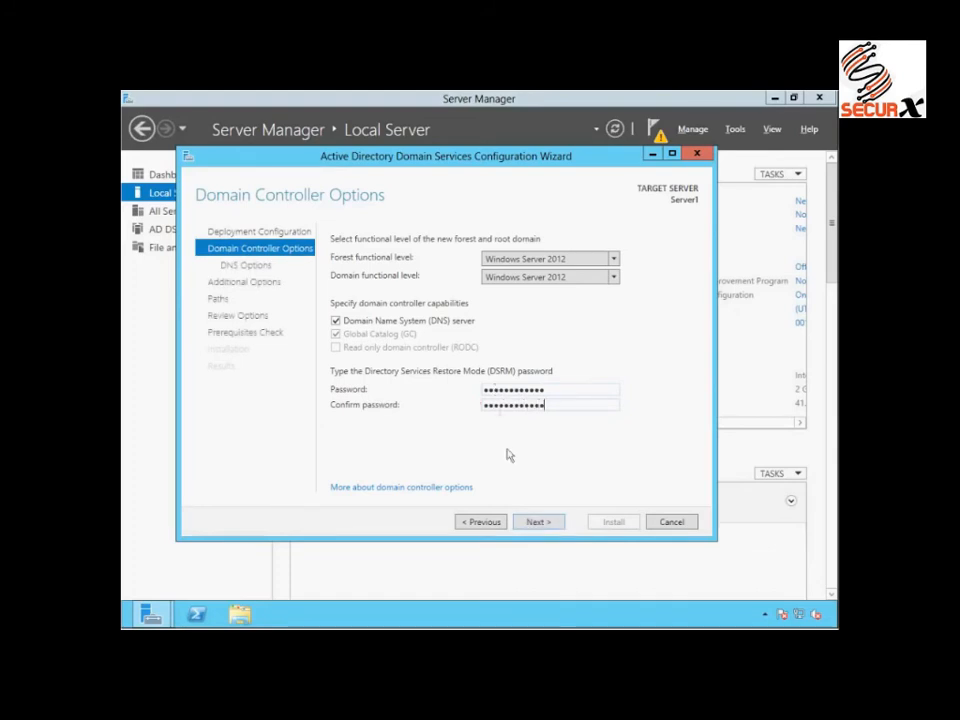
left_click(535, 521)
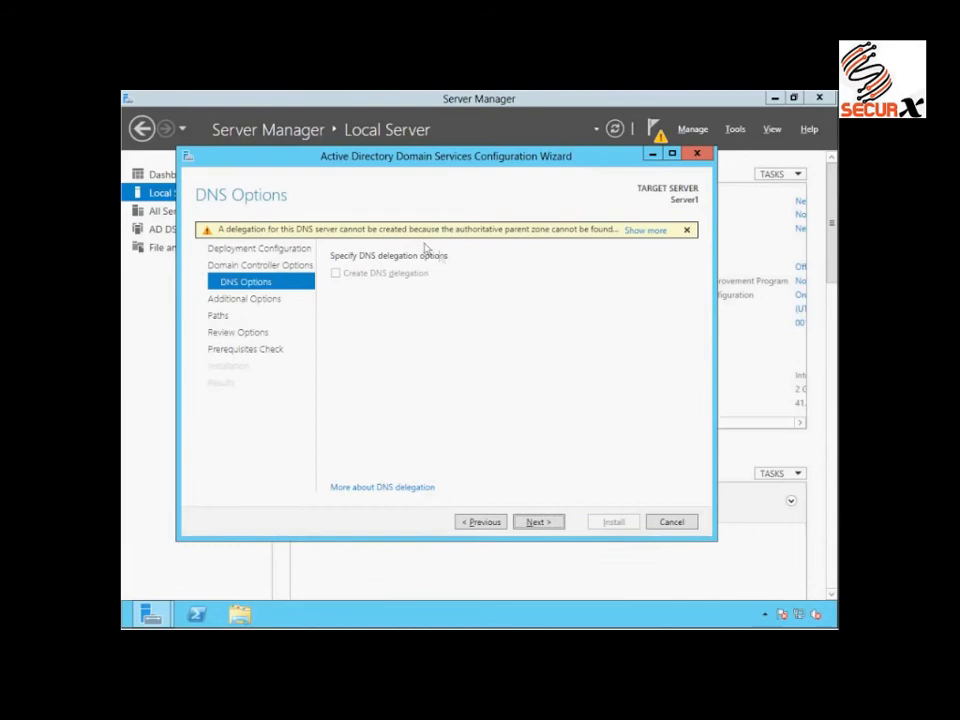
- Accept the default DNS options, the NetBIOS domain name ITTASTER, and the default database, log files and SYSVOL folders
left_click(536, 522)
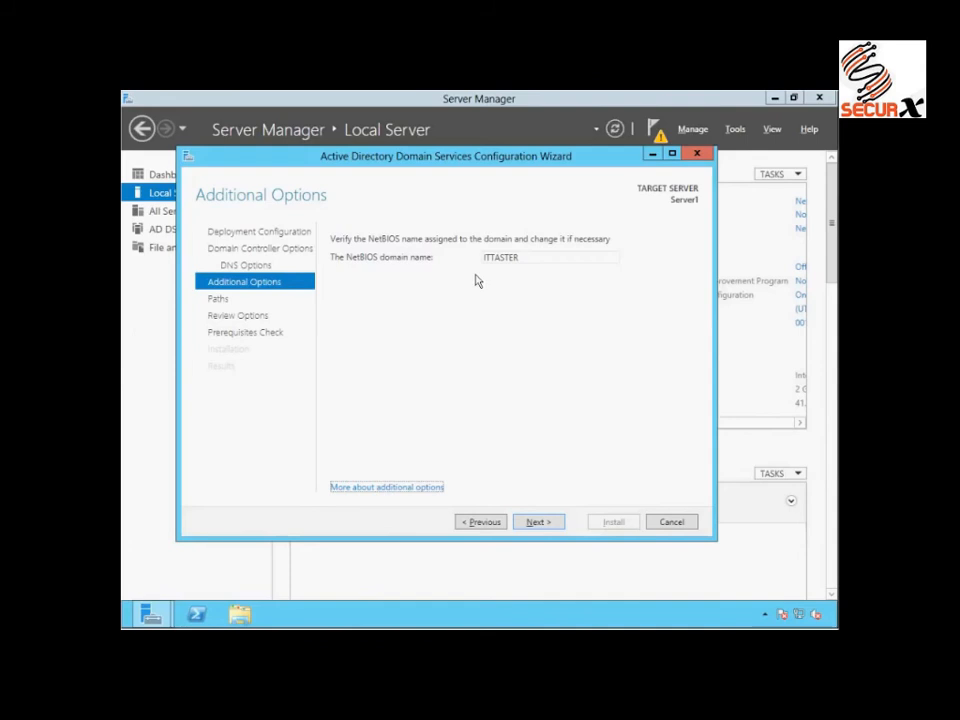
left_click(536, 524)
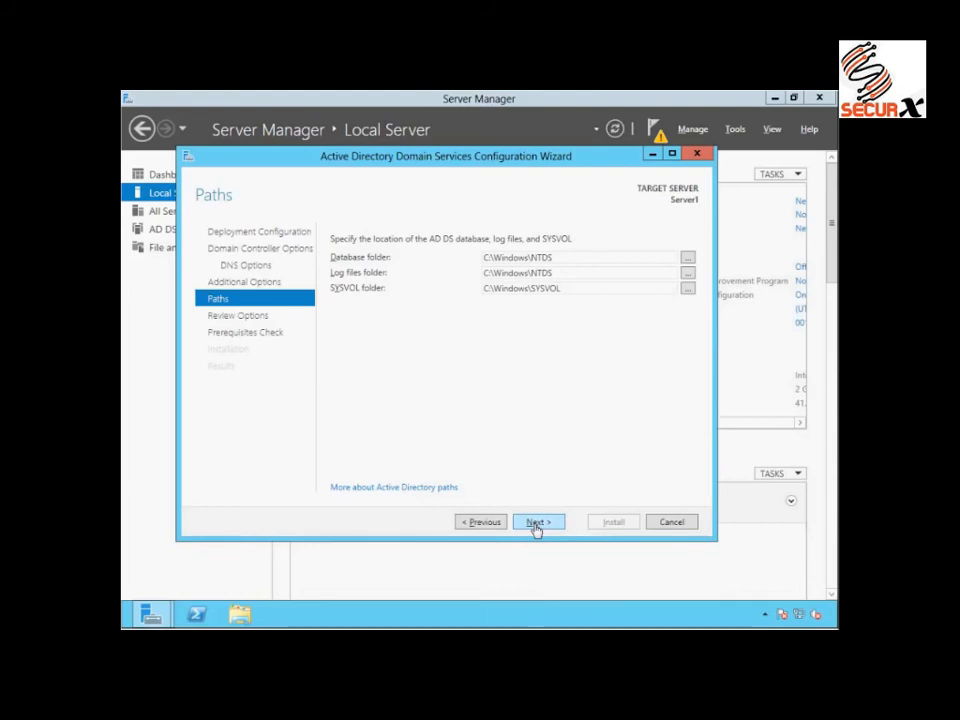
left_click(535, 524)
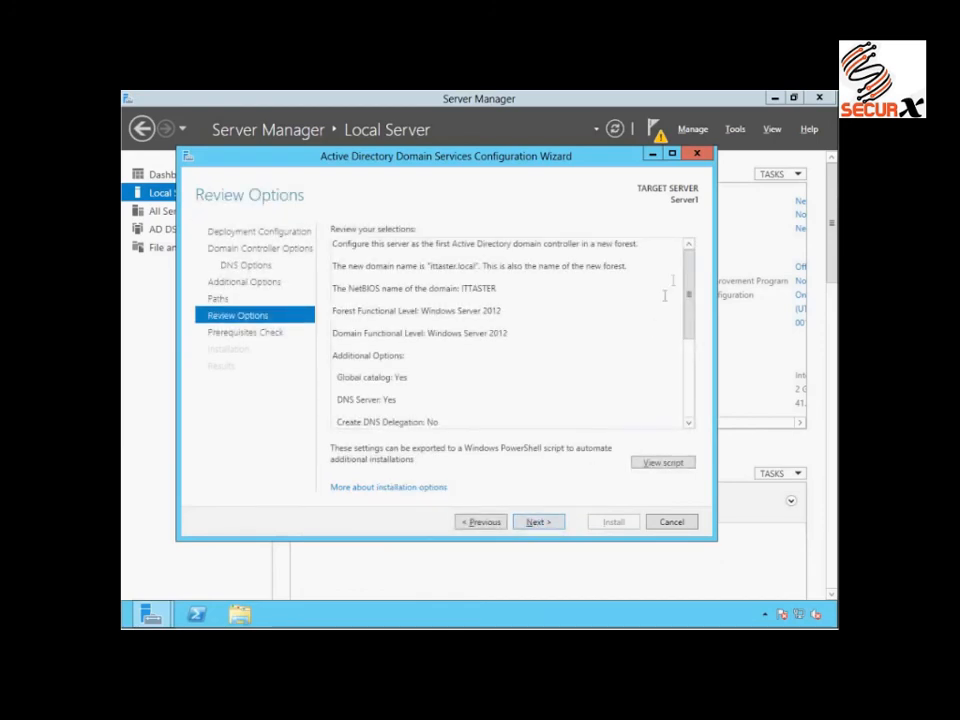
- Review the selected options, run the prerequisites check, and install the domain controller configuration, dismissing the restart notice
scroll(689, 300, "down", 1)
left_click_drag(691, 300, 687, 269)
left_click(538, 522)
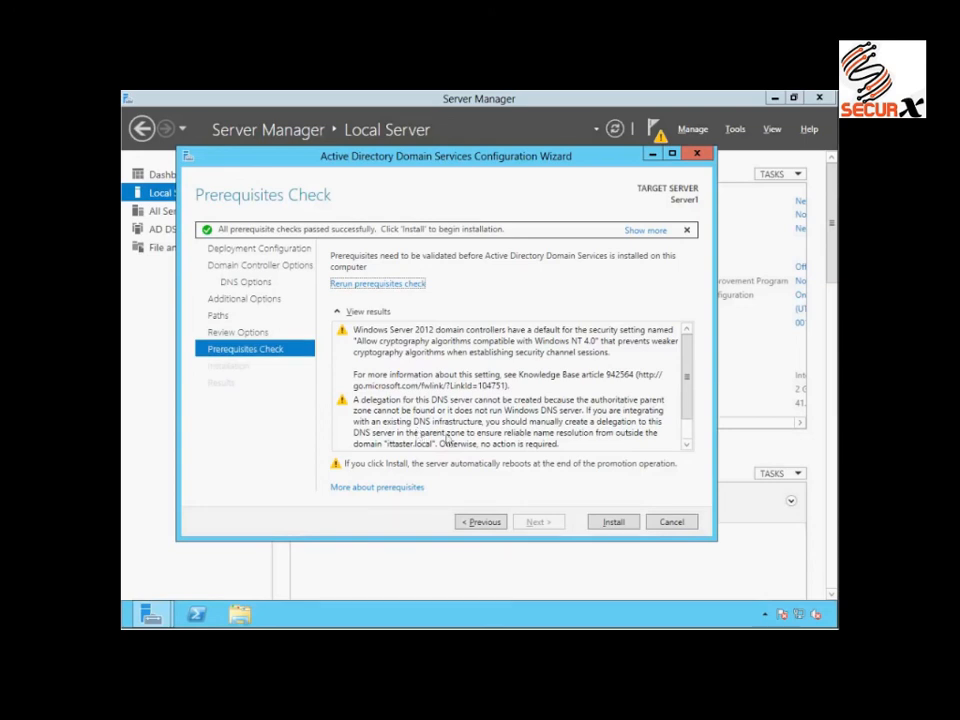
left_click(613, 522)
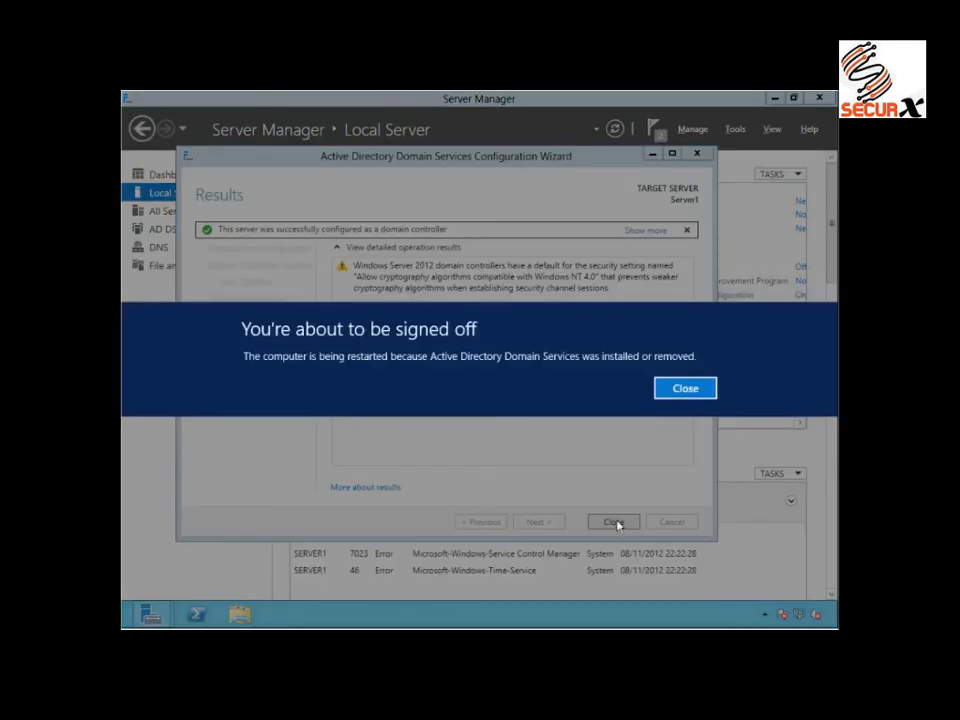
left_click(690, 387)
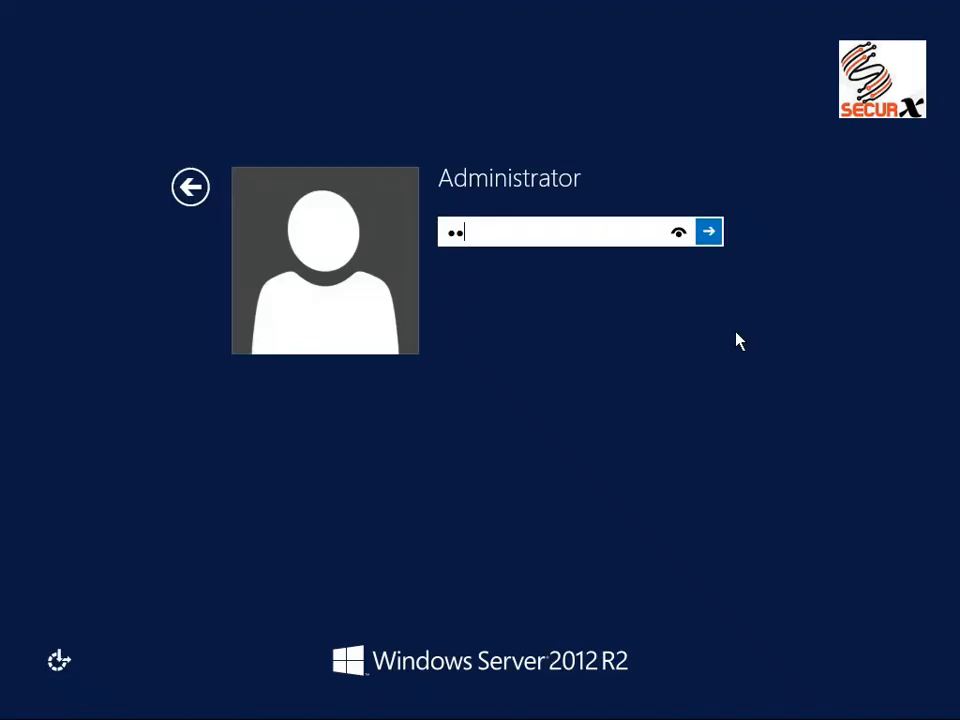
- Sign in to the restarted server with the account password
type("$$$$$$$")
key("Return")
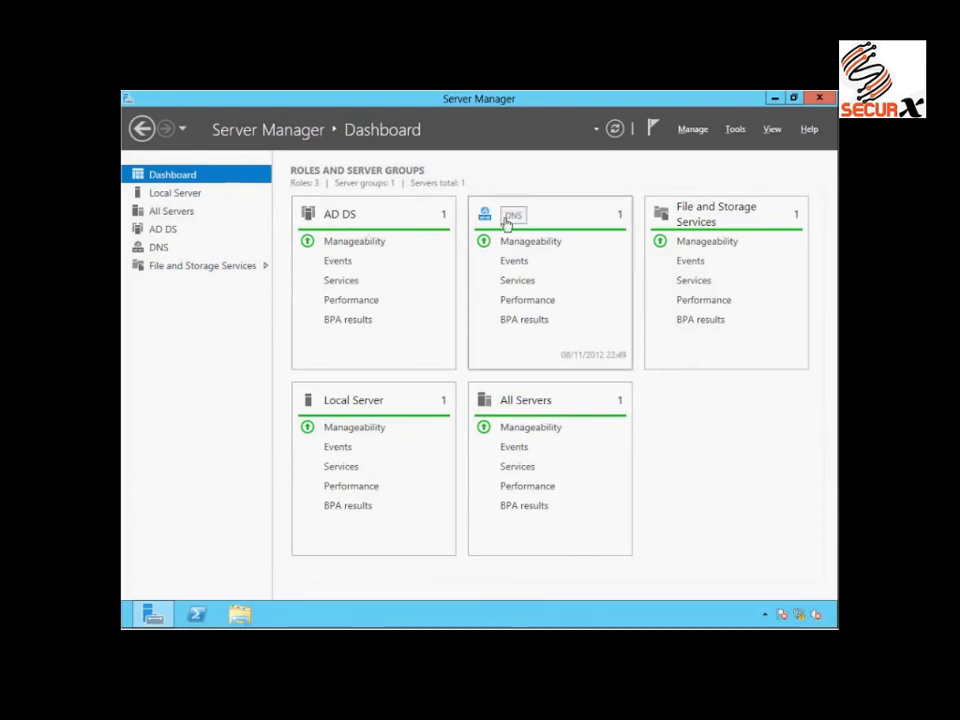
- Check the local server's domain membership and the available Active Directory management tools, and return to the dashboard
left_click(174, 195)
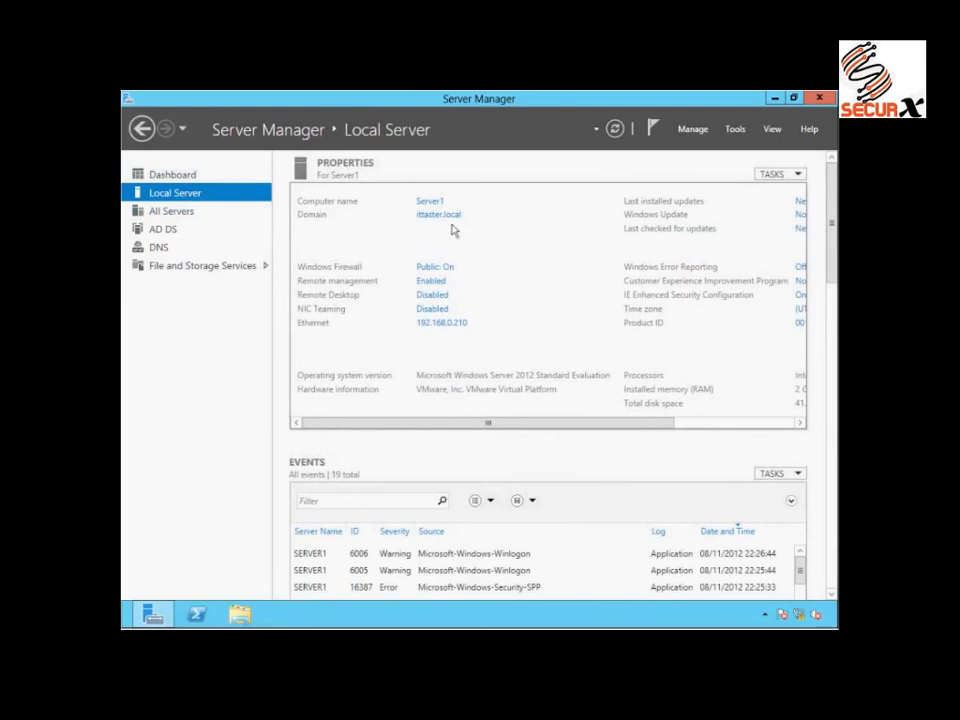
left_click(736, 130)
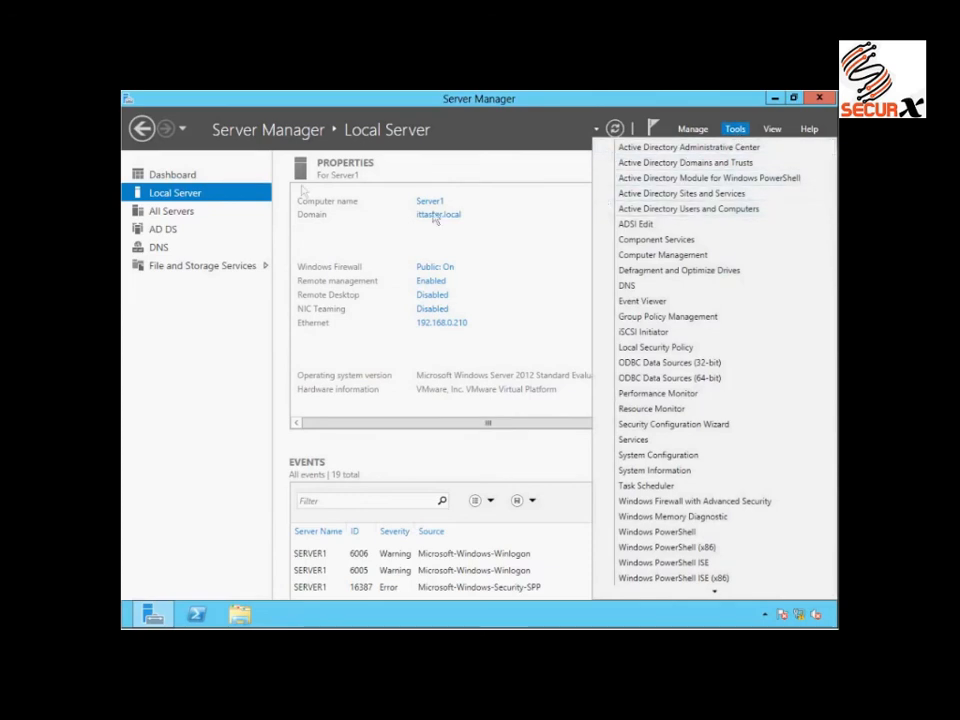
left_click(184, 179)
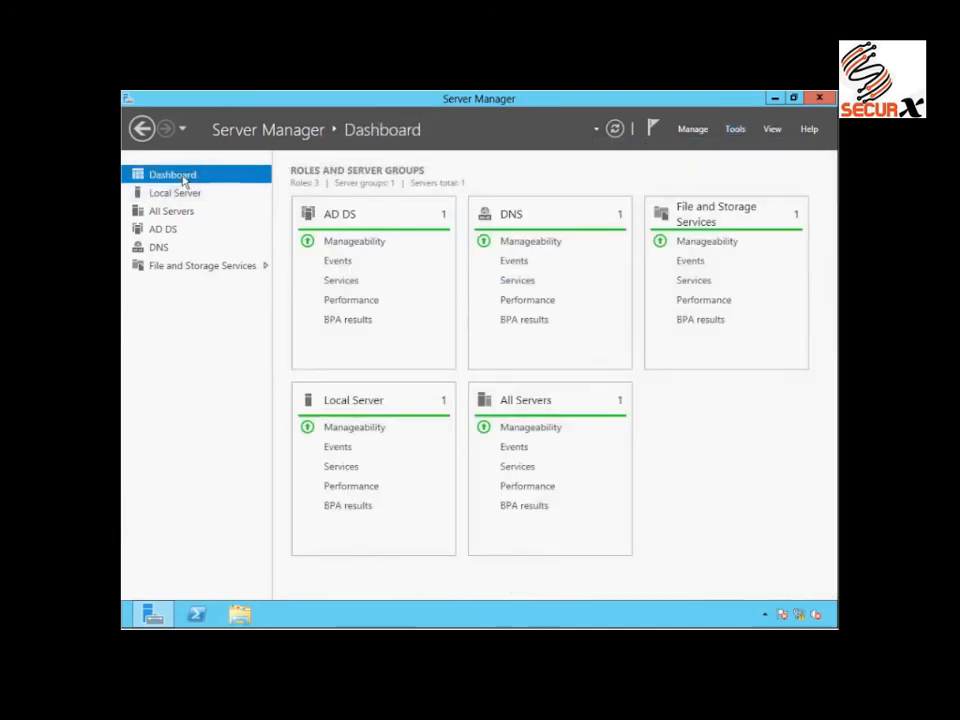